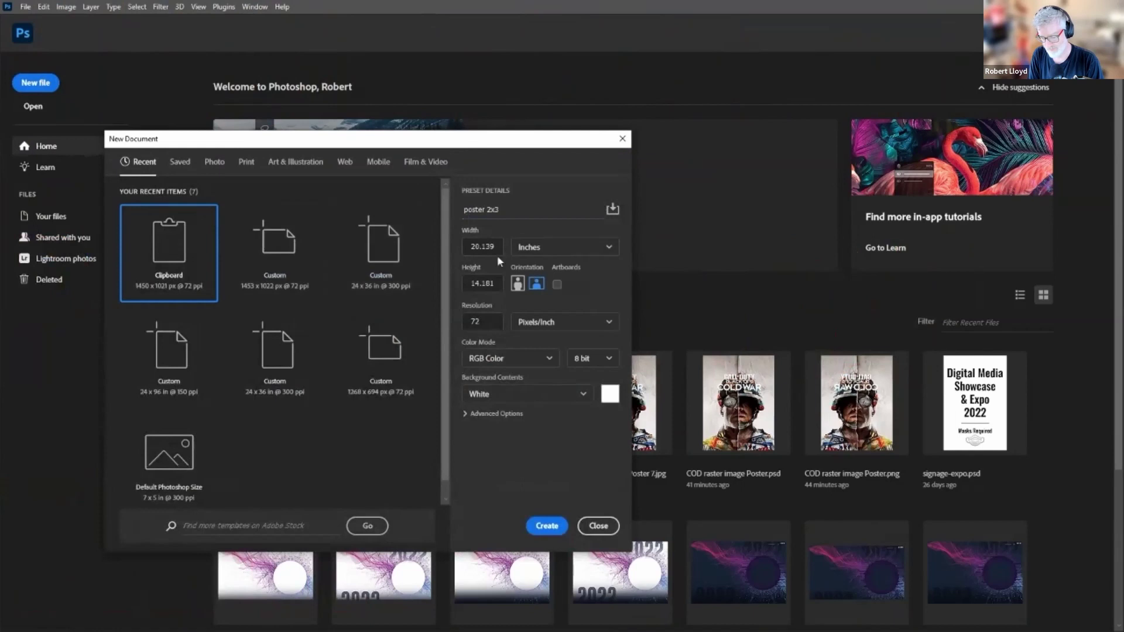
Step: Set the new document to 24 inches wide and 36 inches high at 300 pixels/inch in CMYK Color
{"action": "double_click", "coordinate": [474, 246]}
{"action": "type", "text": "24"}
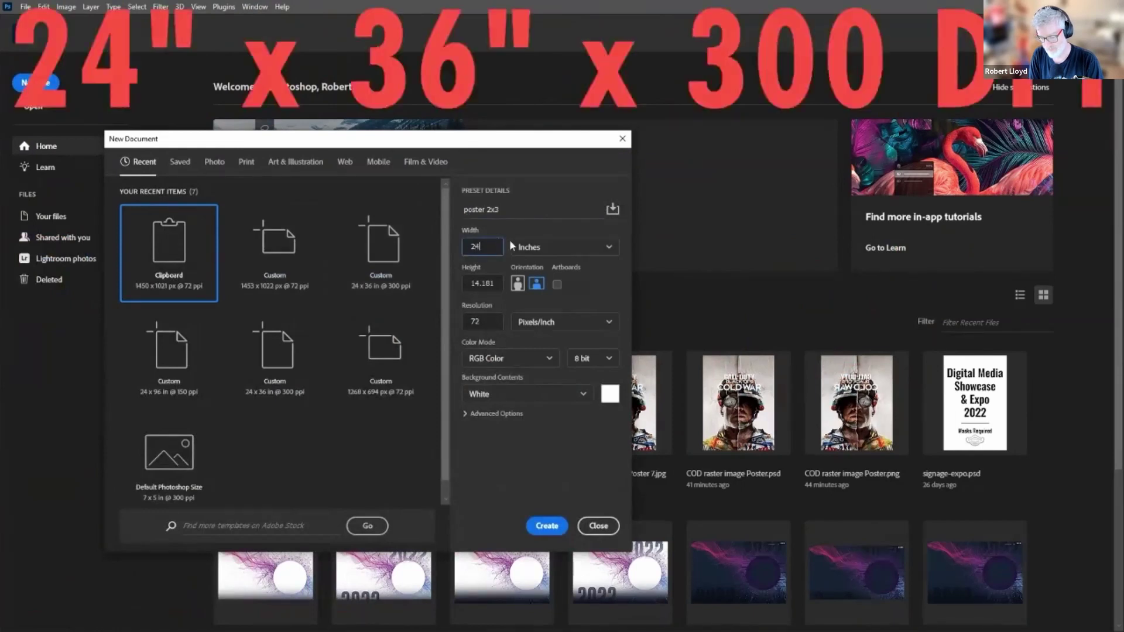
{"action": "key", "text": "Tab"}
{"action": "type", "text": "36"}
{"action": "key", "text": "Tab"}
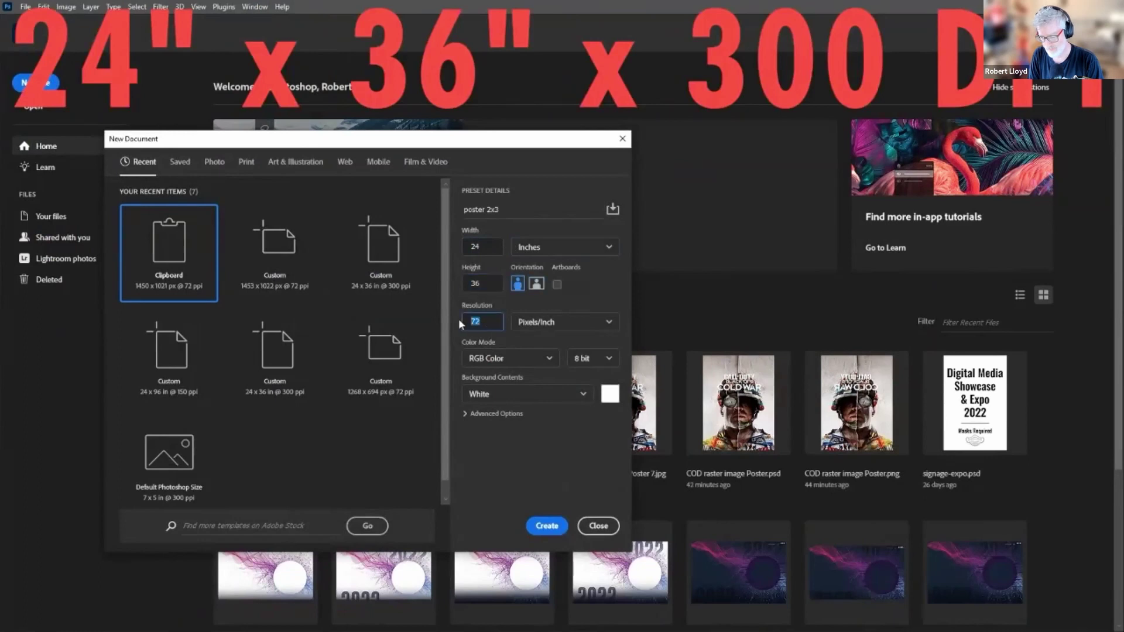
{"action": "type", "text": "300"}
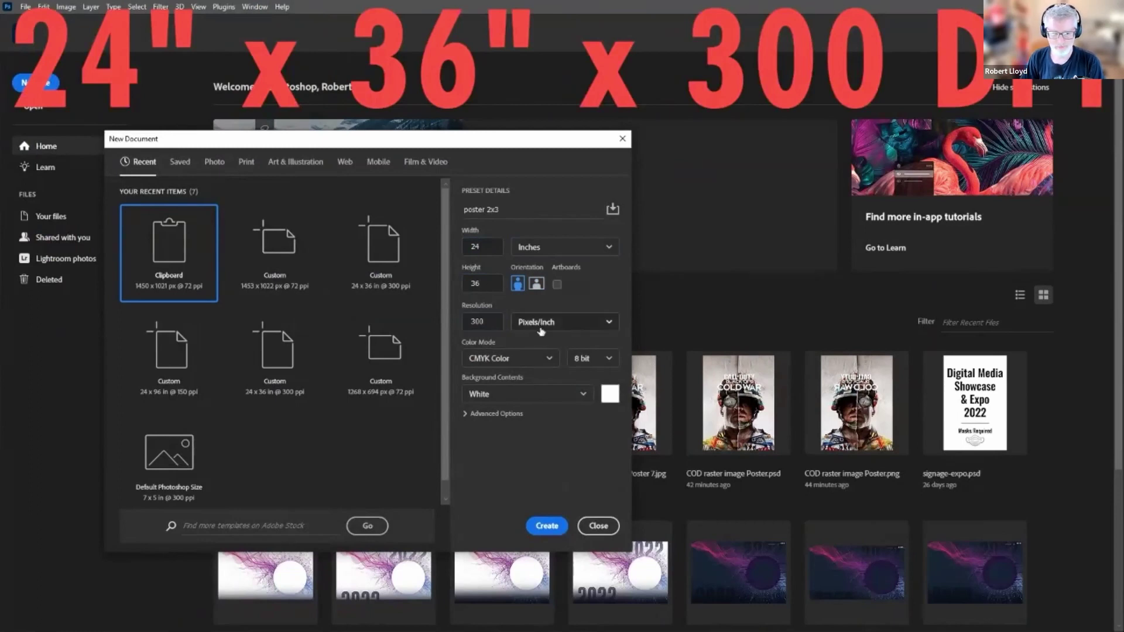
{"action": "left_click", "coordinate": [543, 323]}
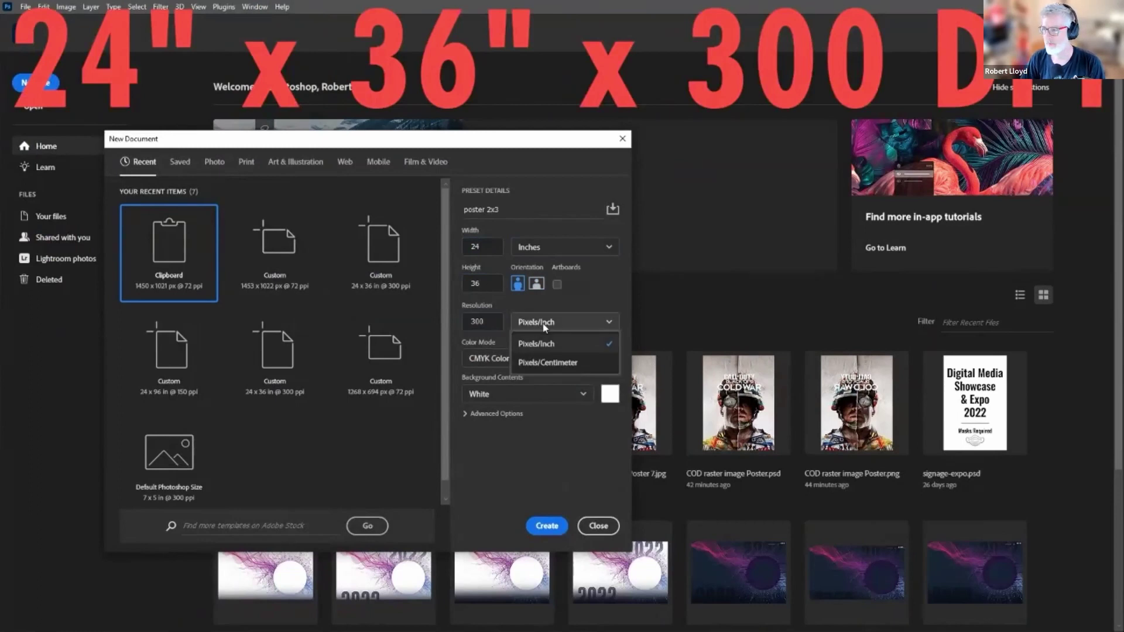
{"action": "left_click", "coordinate": [542, 322]}
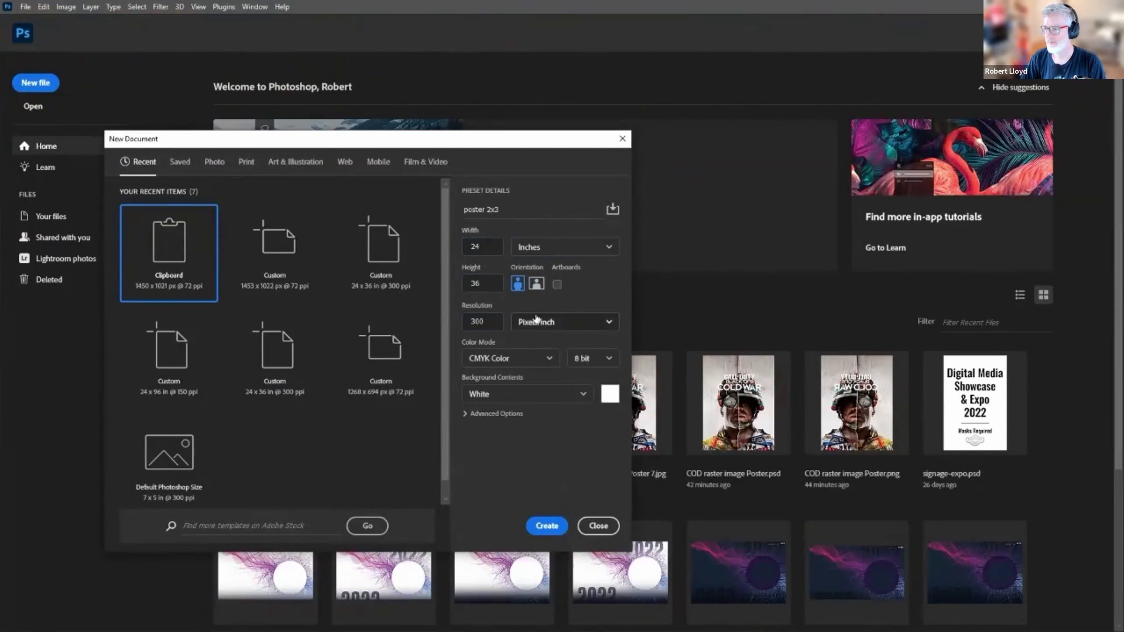
Step: Review the unit, resolution and color mode options, and create the 24 x 36 inch poster document at 300 pixels/inch in CMYK Color
{"action": "left_click", "coordinate": [534, 248]}
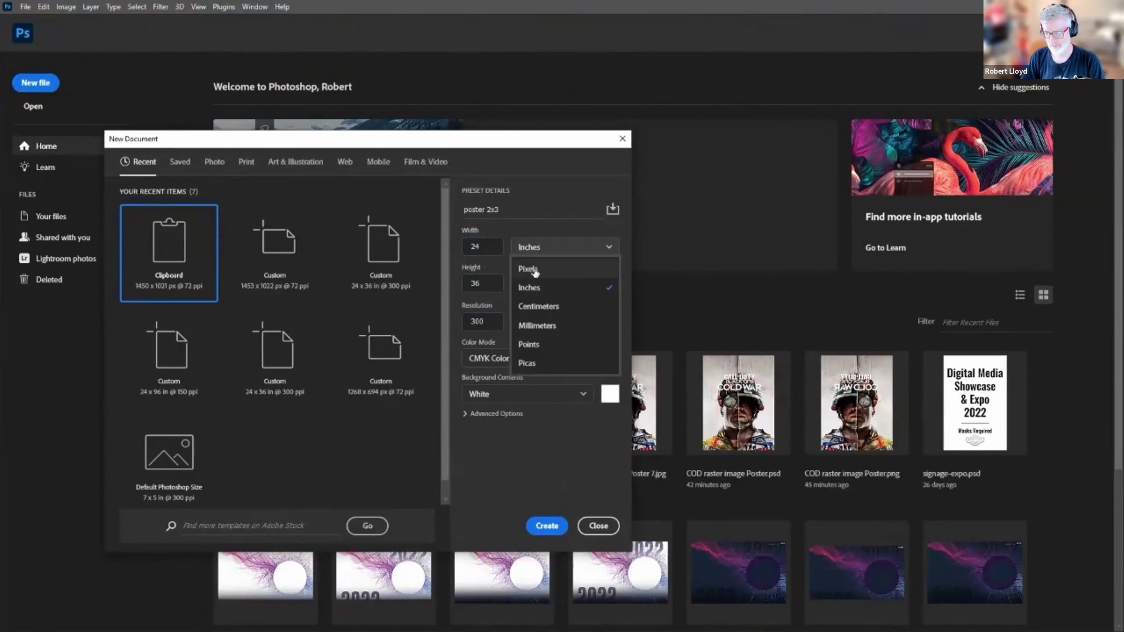
{"action": "left_click", "coordinate": [534, 271]}
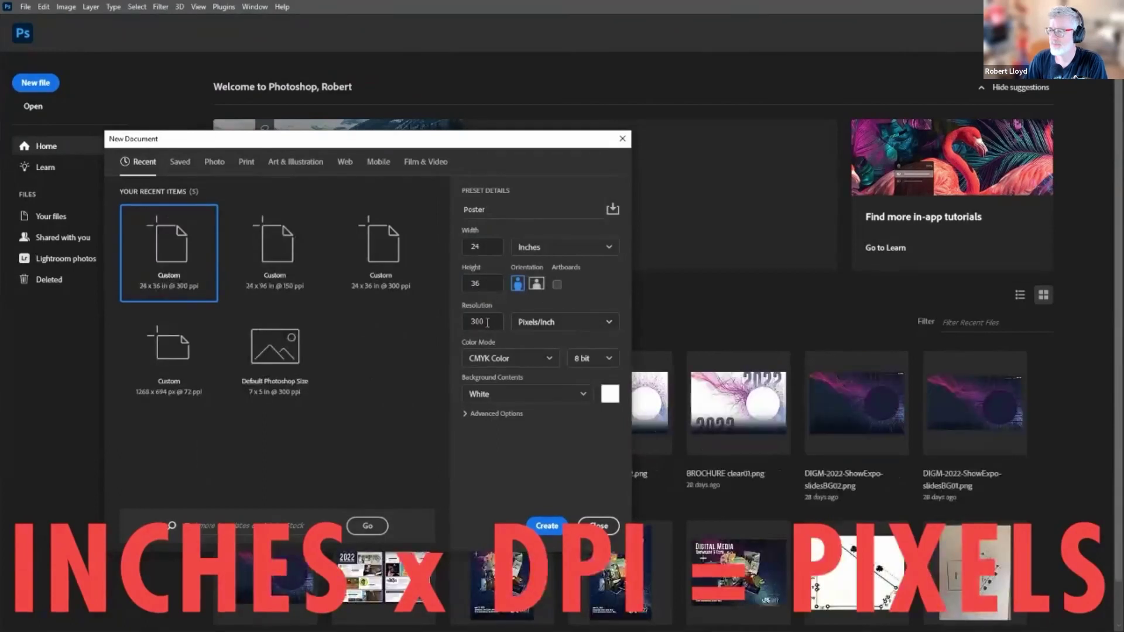
{"action": "left_click_drag", "start_coordinate": [489, 321], "coordinate": [467, 321]}
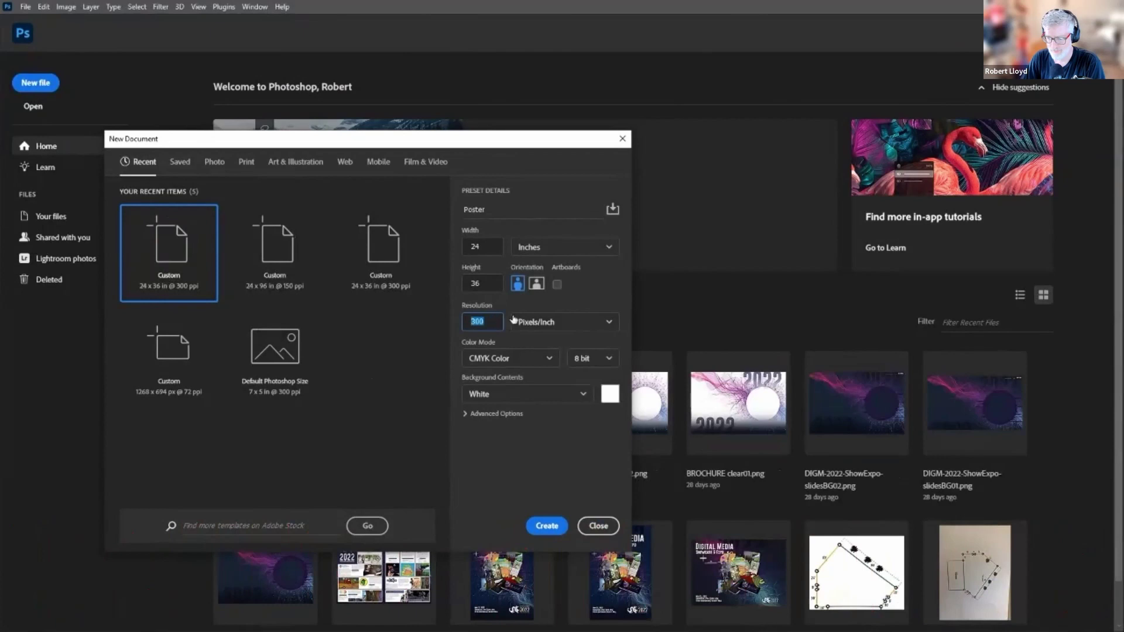
{"action": "left_click", "coordinate": [505, 358]}
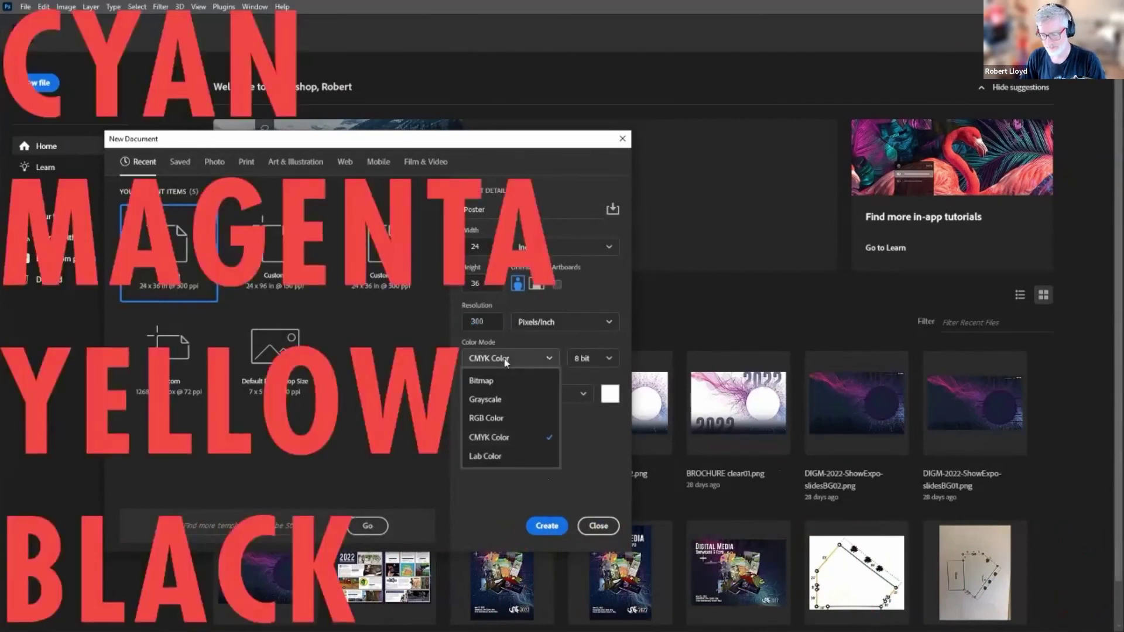
{"action": "left_click", "coordinate": [506, 362]}
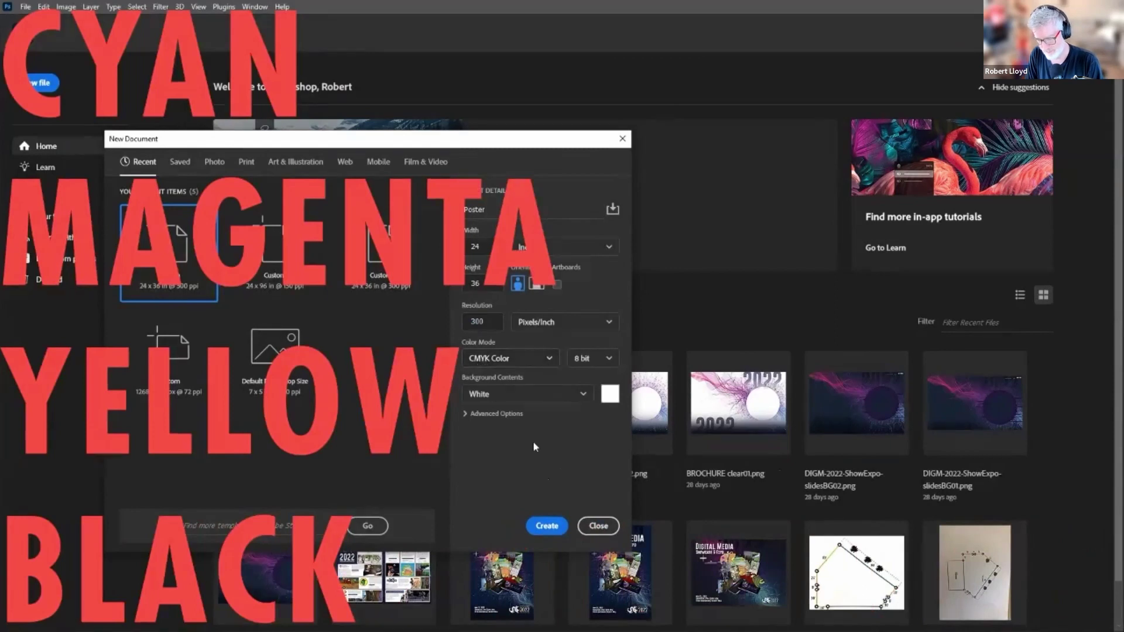
{"action": "left_click", "coordinate": [547, 525]}
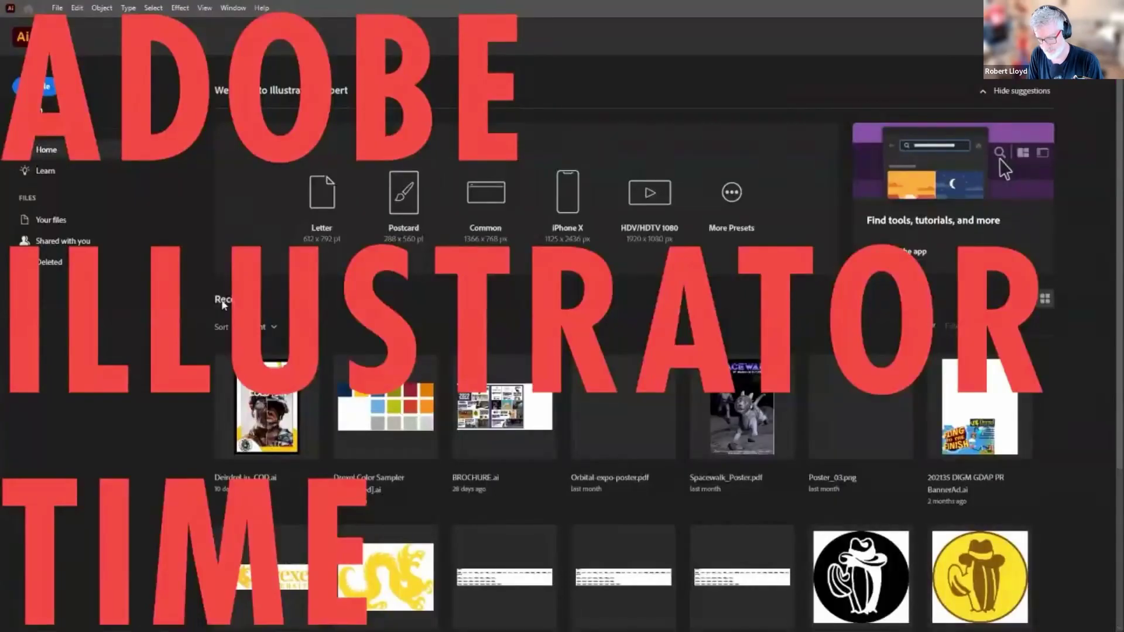
Step: In Illustrator, create a 24 x 36 in document named Poster with CMYK Color, High (300 ppi) raster effects and no bleed
{"action": "left_click", "coordinate": [35, 86]}
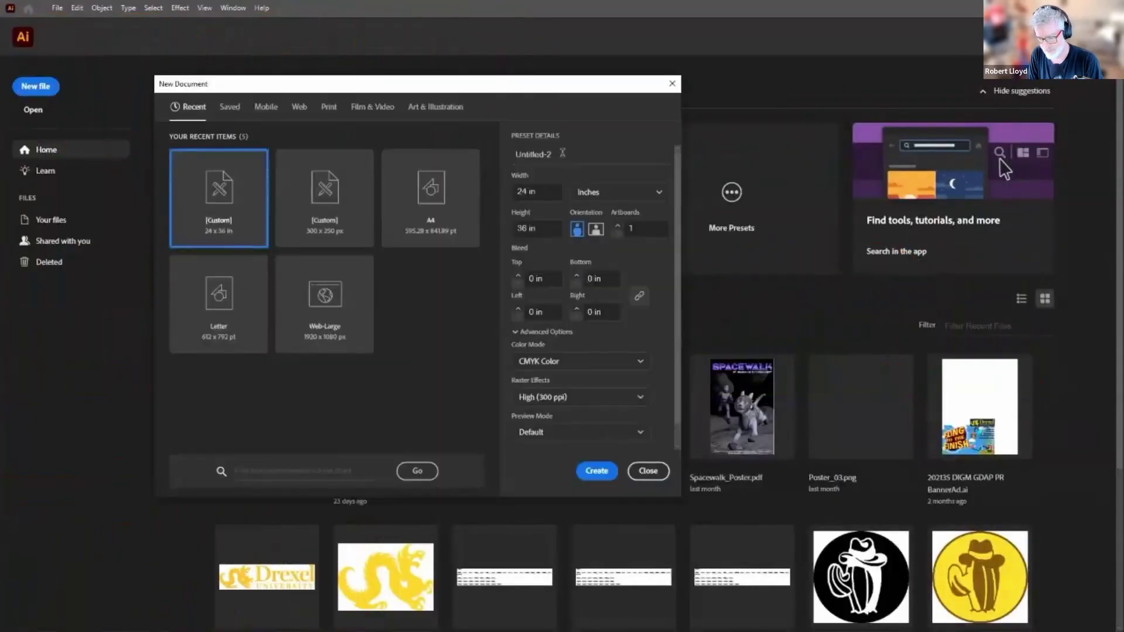
{"action": "type", "text": "Poster"}
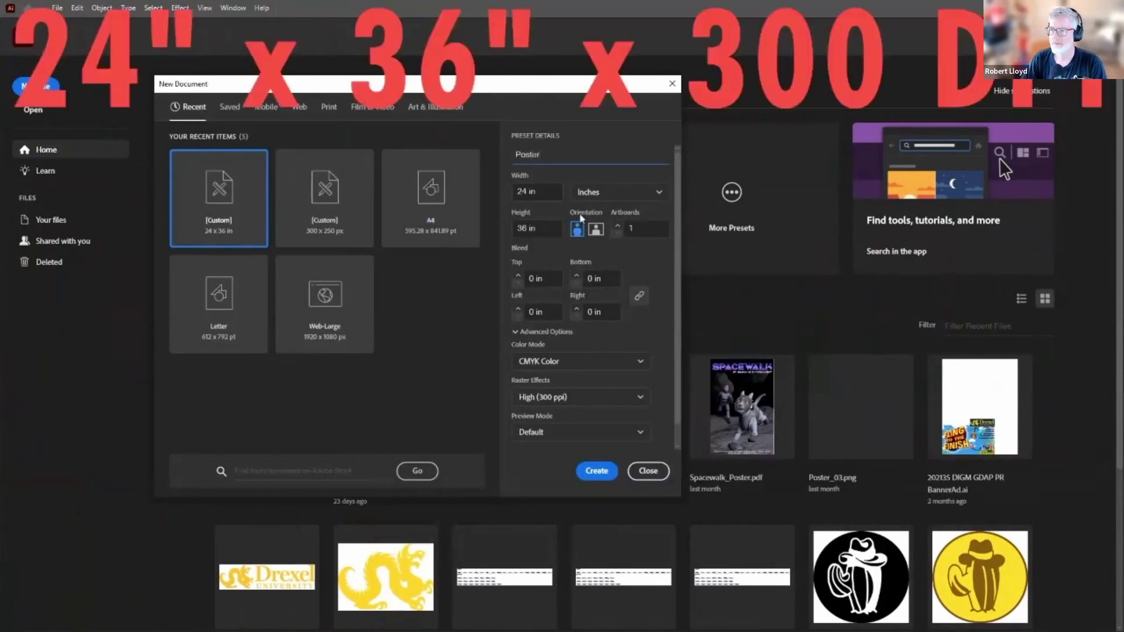
{"action": "left_click", "coordinate": [608, 195]}
{"action": "left_click", "coordinate": [607, 195]}
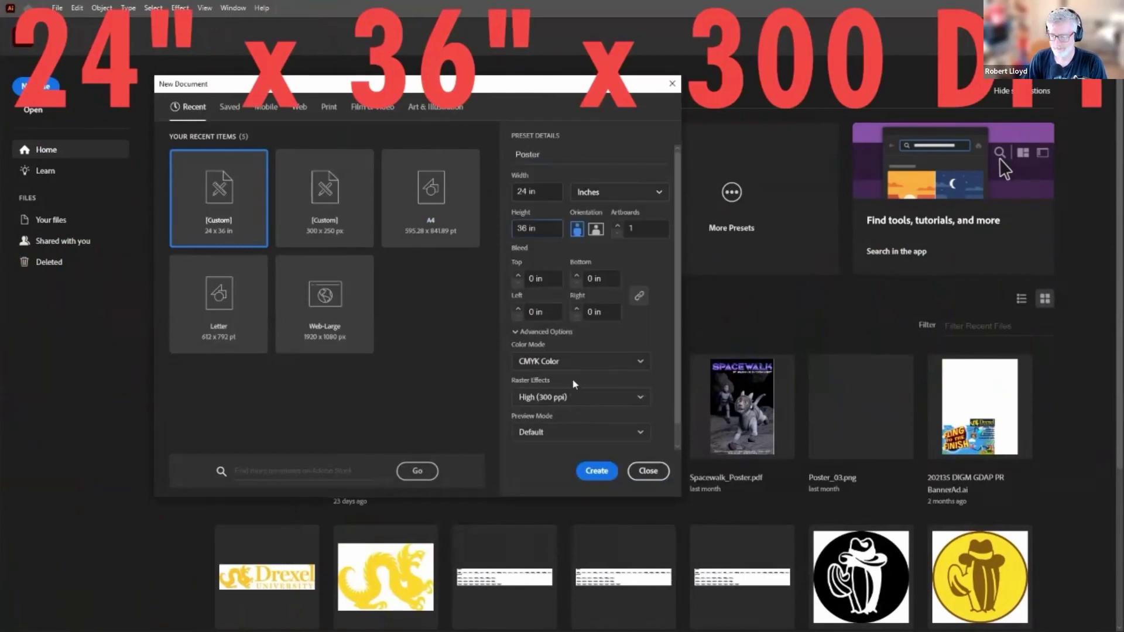
{"action": "left_click", "coordinate": [572, 398]}
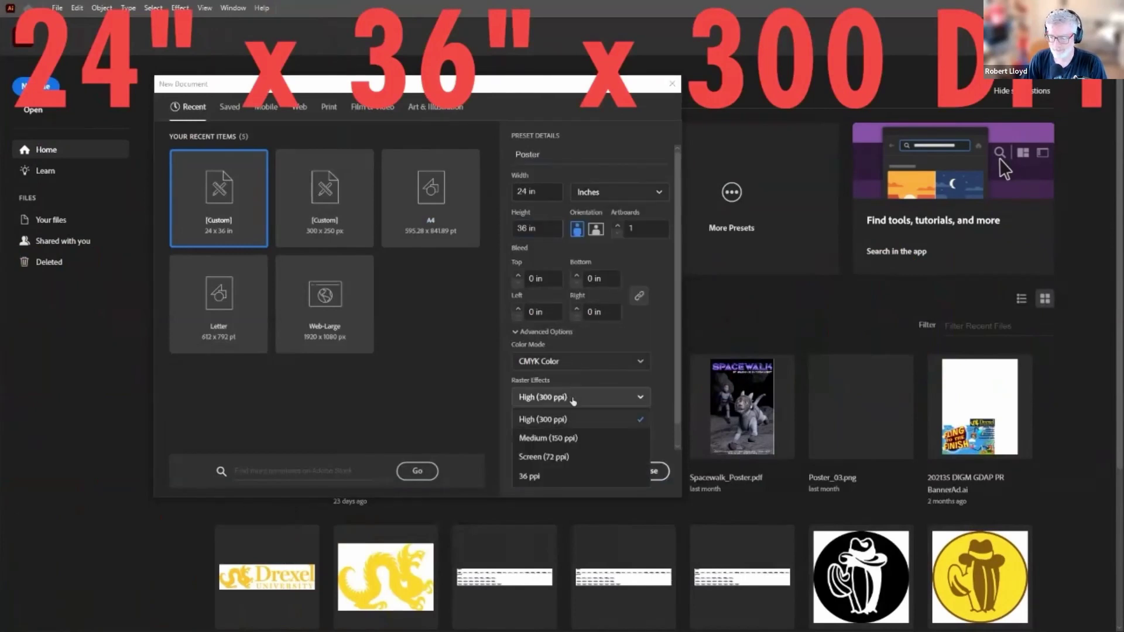
{"action": "left_click", "coordinate": [573, 401]}
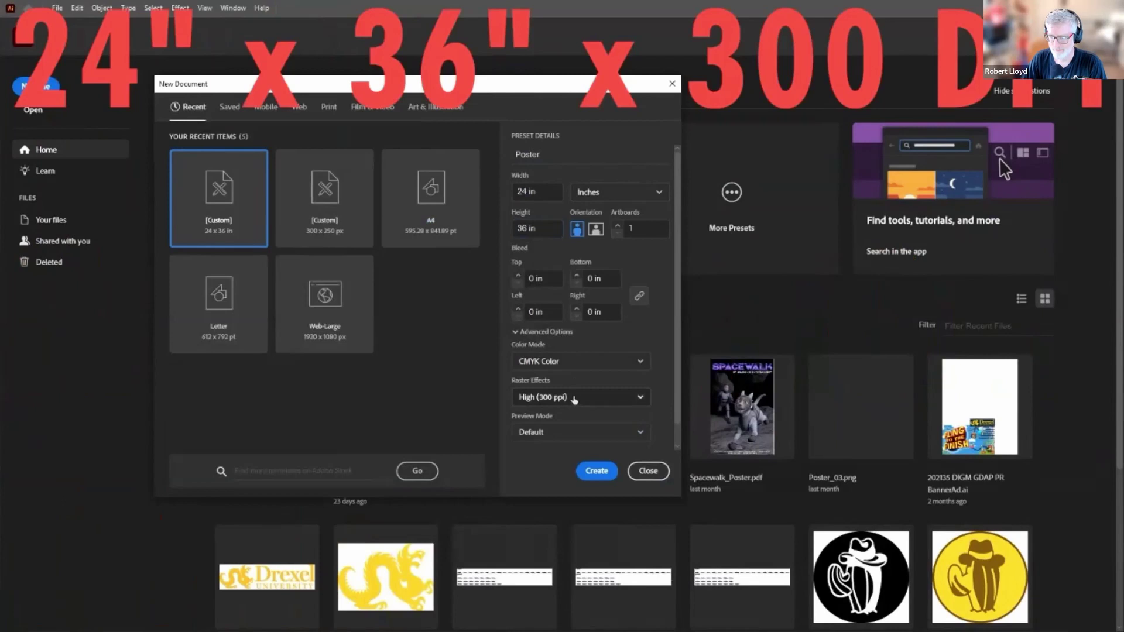
{"action": "left_click", "coordinate": [561, 363]}
{"action": "left_click", "coordinate": [560, 363]}
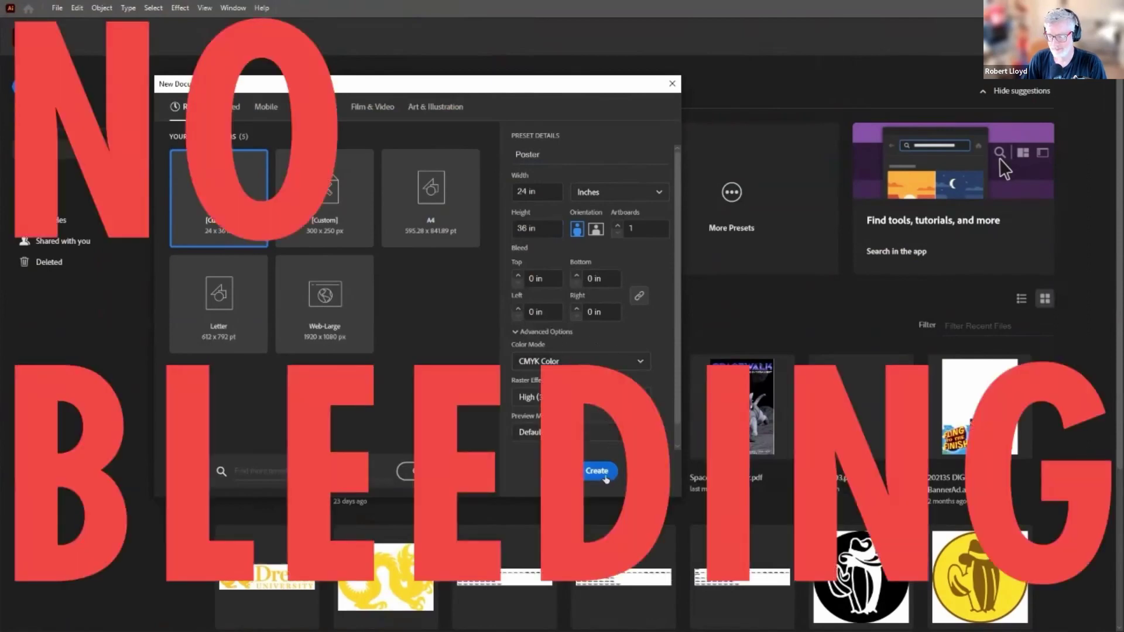
{"action": "left_click", "coordinate": [600, 472]}
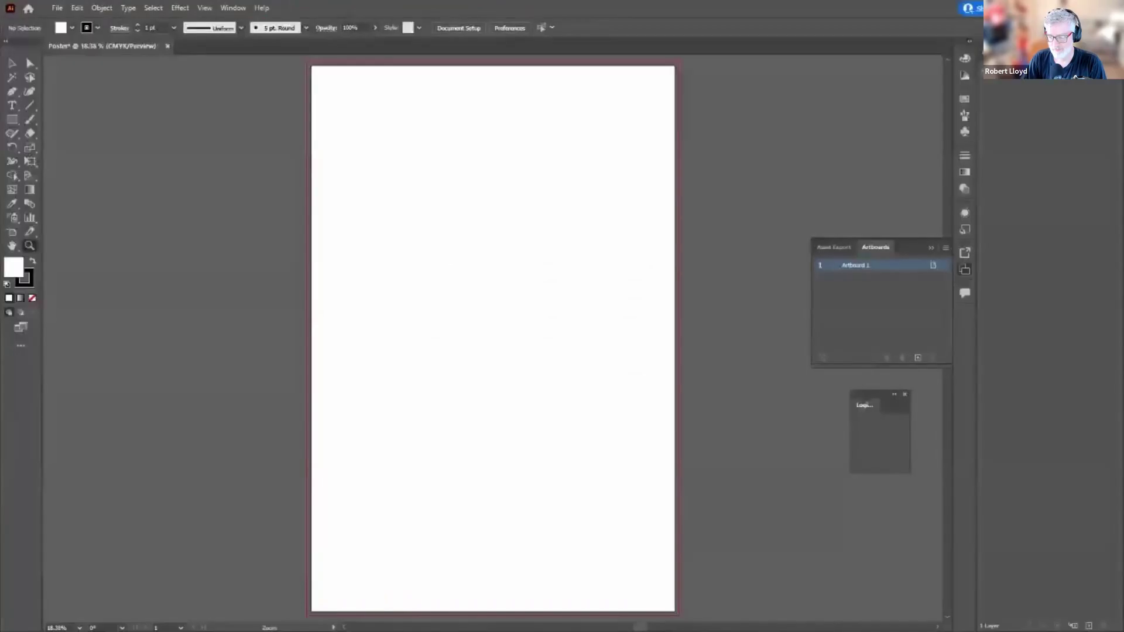
Step: Go from Document Setup to artboard editing and check the width and height in Artboard 1's options
{"action": "left_click", "coordinate": [57, 10]}
{"action": "left_click", "coordinate": [96, 297]}
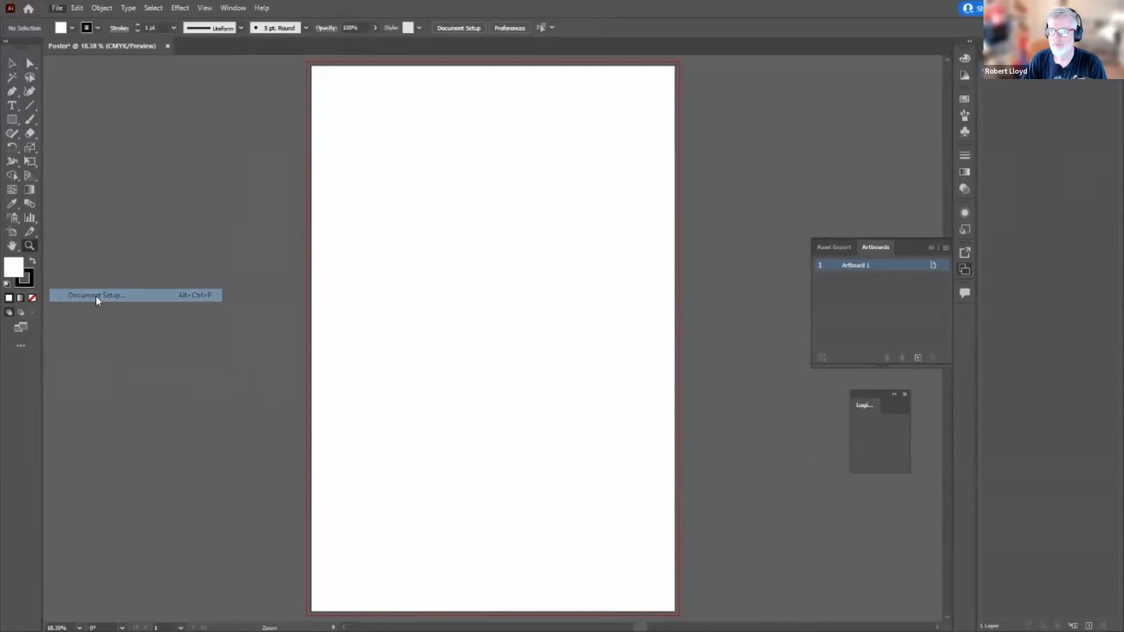
{"action": "left_click", "coordinate": [350, 275]}
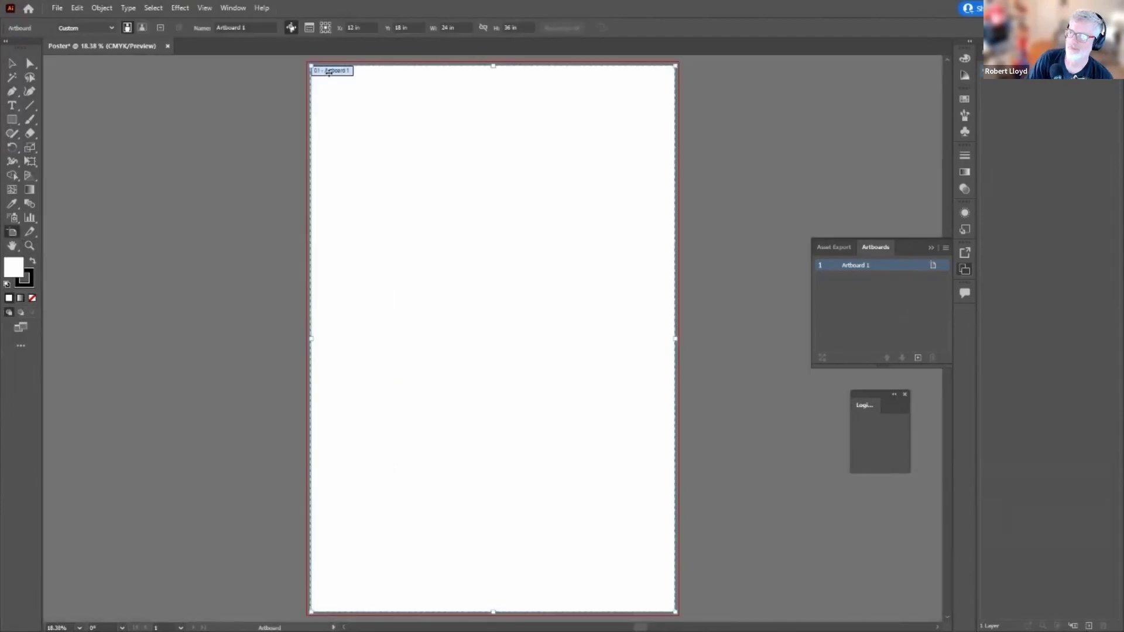
{"action": "double_click", "coordinate": [330, 72]}
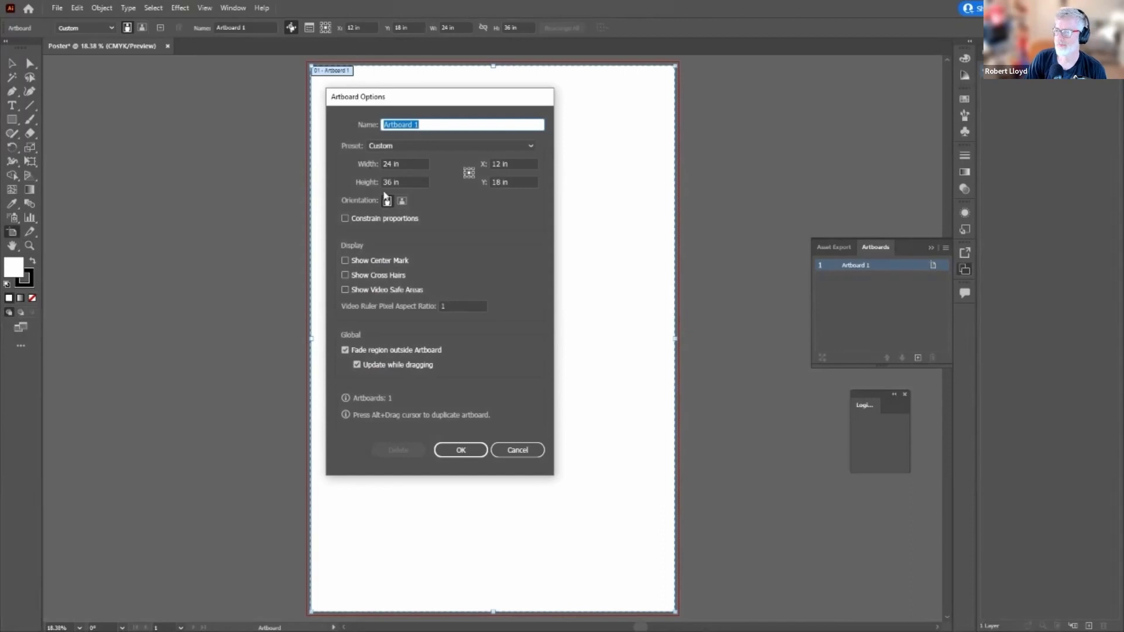
{"action": "key", "text": "Tab"}
{"action": "left_click", "coordinate": [405, 180]}
{"action": "triple_click", "coordinate": [404, 181]}
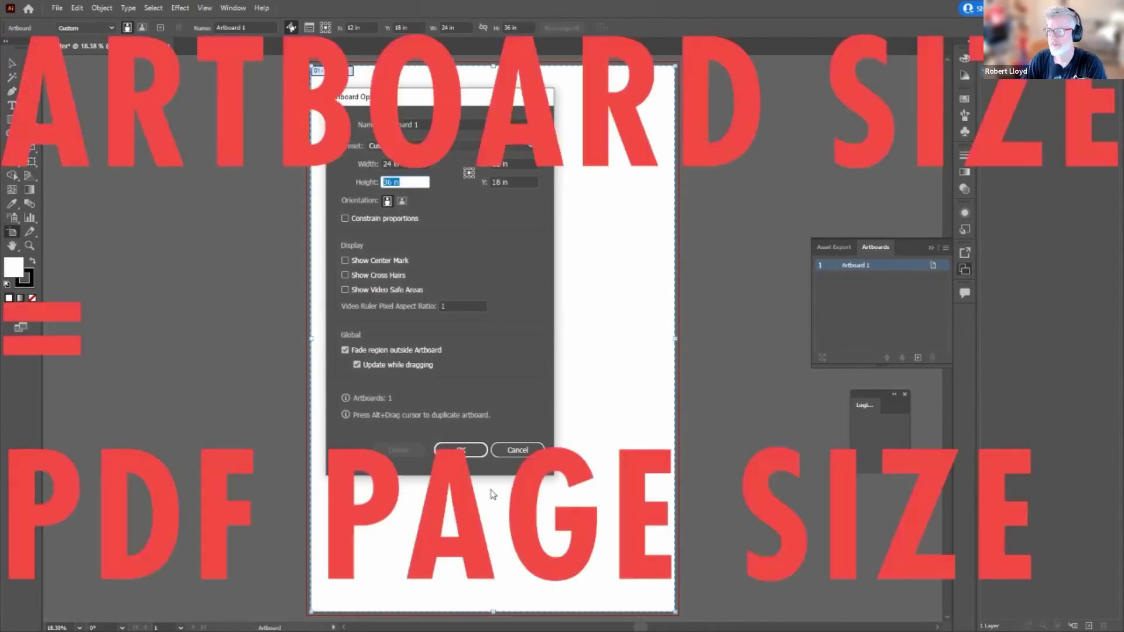
{"action": "left_click", "coordinate": [518, 452]}
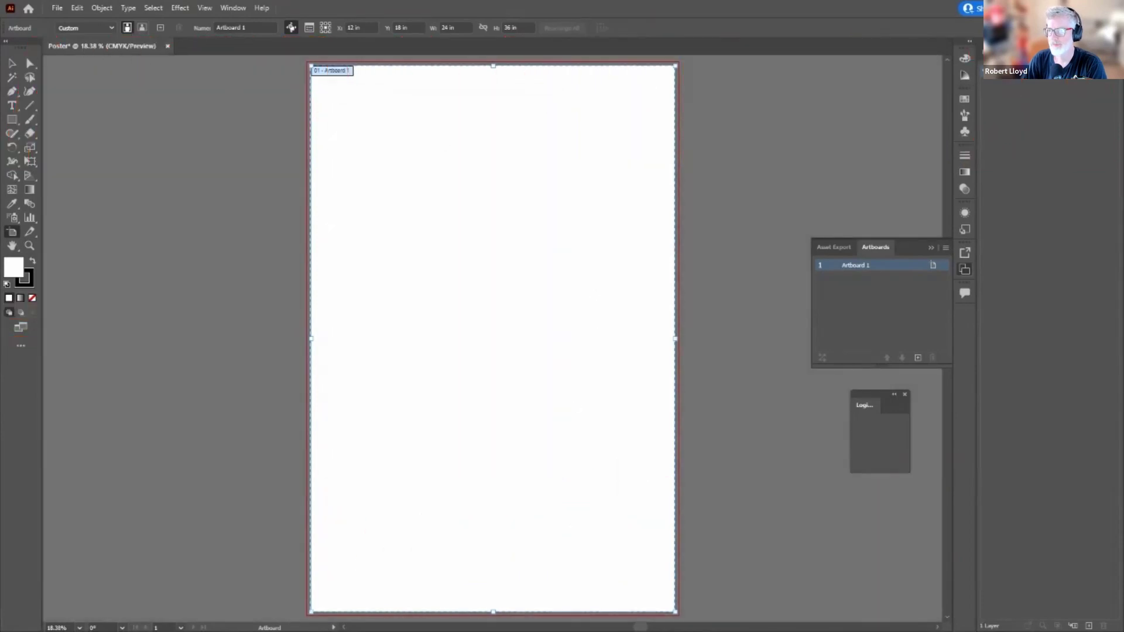
Step: Check Artboard 1's options directly through the Artboard tool, close them without changes and return to the Zoom tool
{"action": "double_click", "coordinate": [13, 232]}
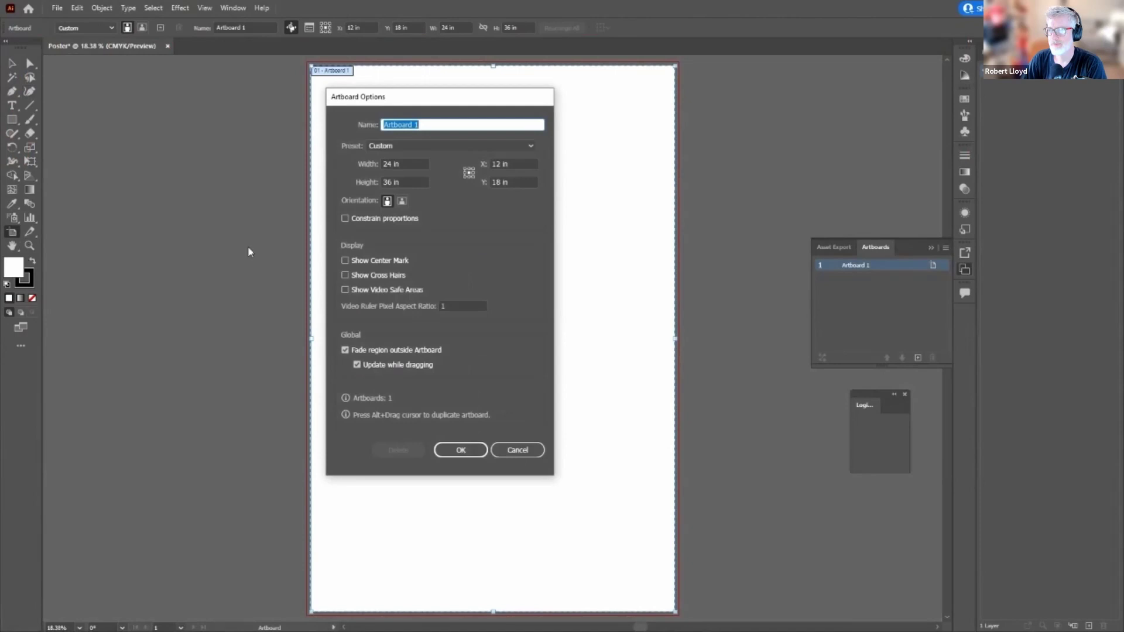
{"action": "left_click", "coordinate": [515, 449]}
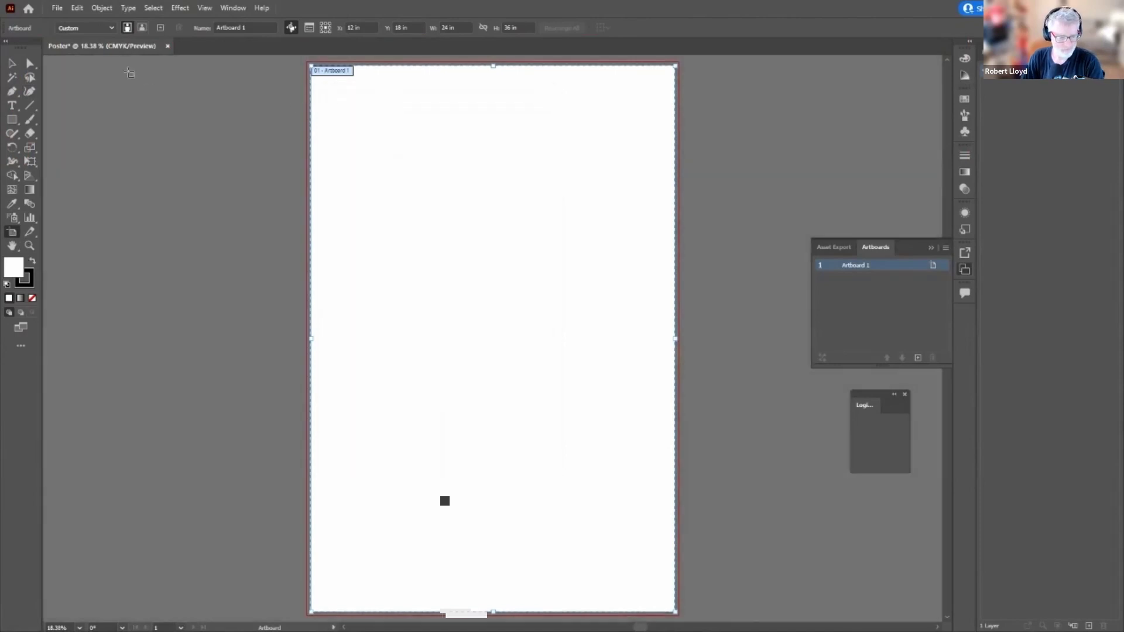
{"action": "key", "text": "z"}
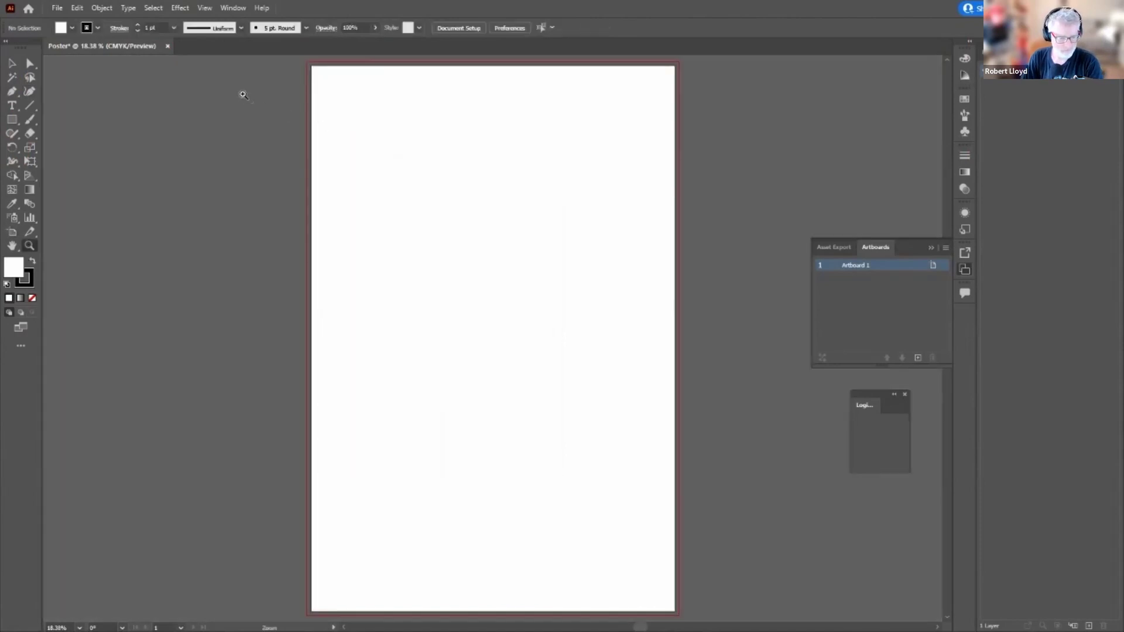
Step: Set the document raster effects resolution to High (300 ppi)
{"action": "left_click", "coordinate": [181, 8]}
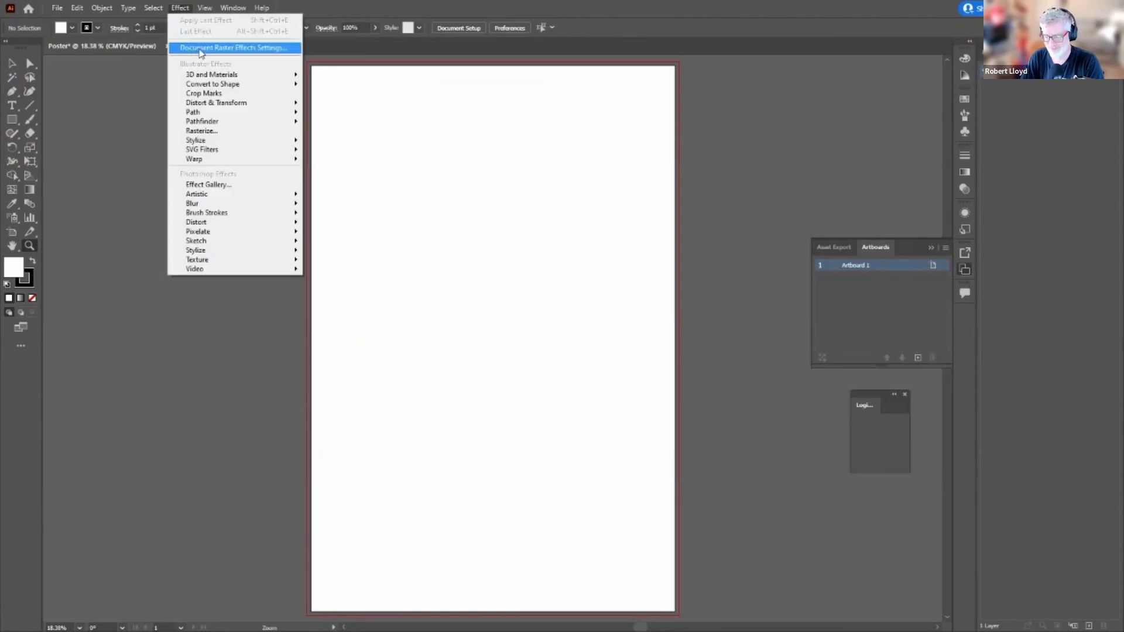
{"action": "left_click", "coordinate": [194, 49]}
{"action": "left_click", "coordinate": [270, 185]}
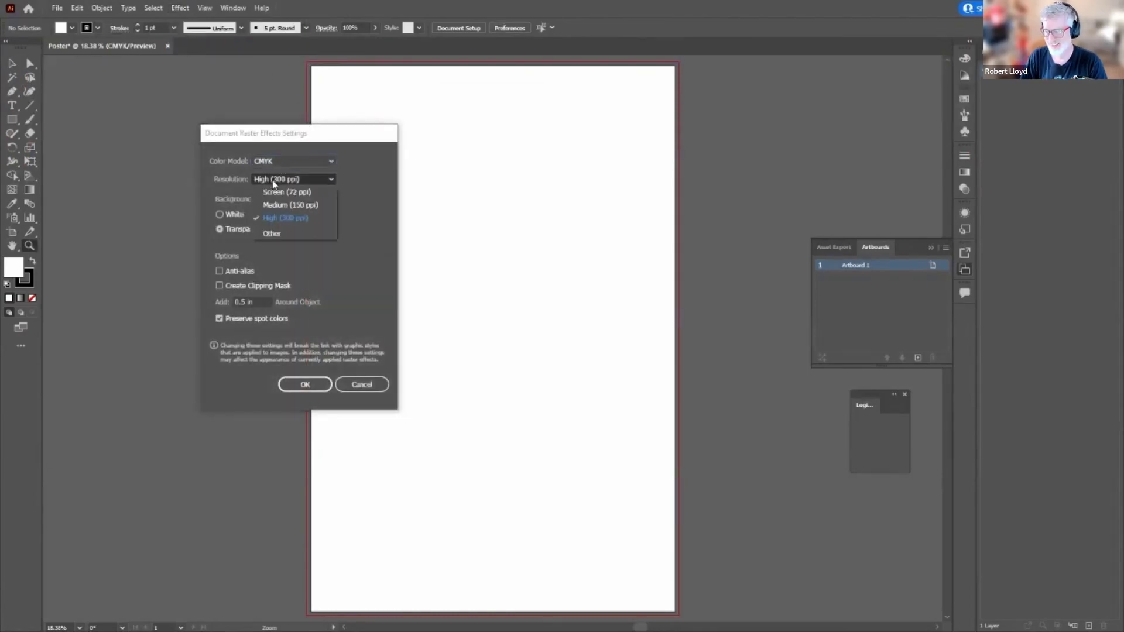
{"action": "left_click", "coordinate": [289, 218]}
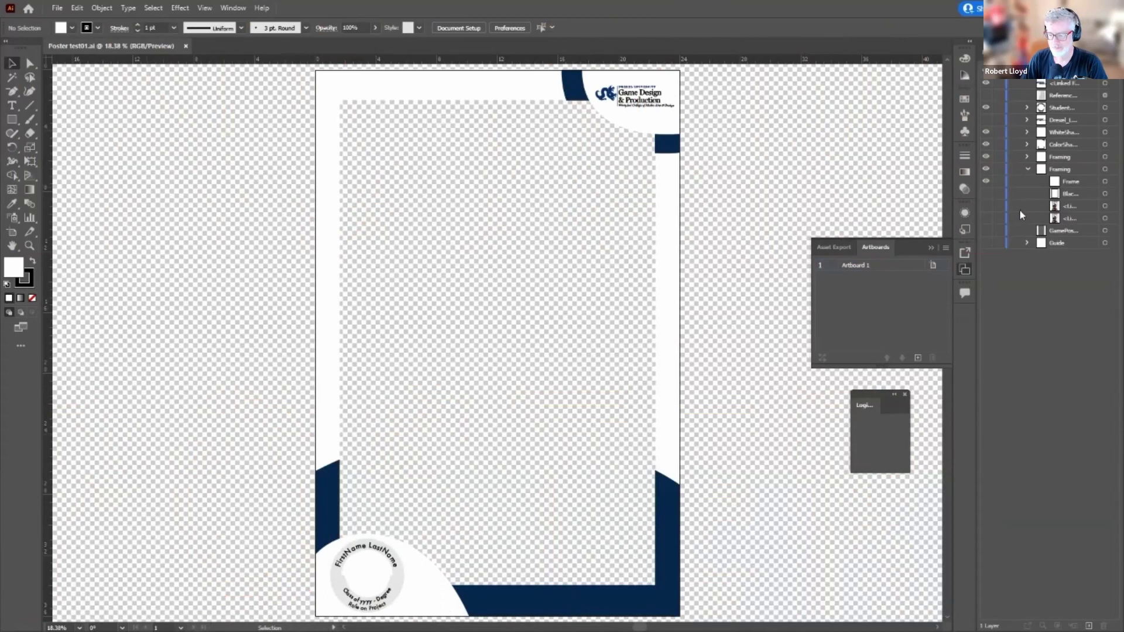
Step: Preview the oversized linked image in the expanded Framing group, hide it and show the linked image that fits the poster frame
{"action": "left_click", "coordinate": [986, 206]}
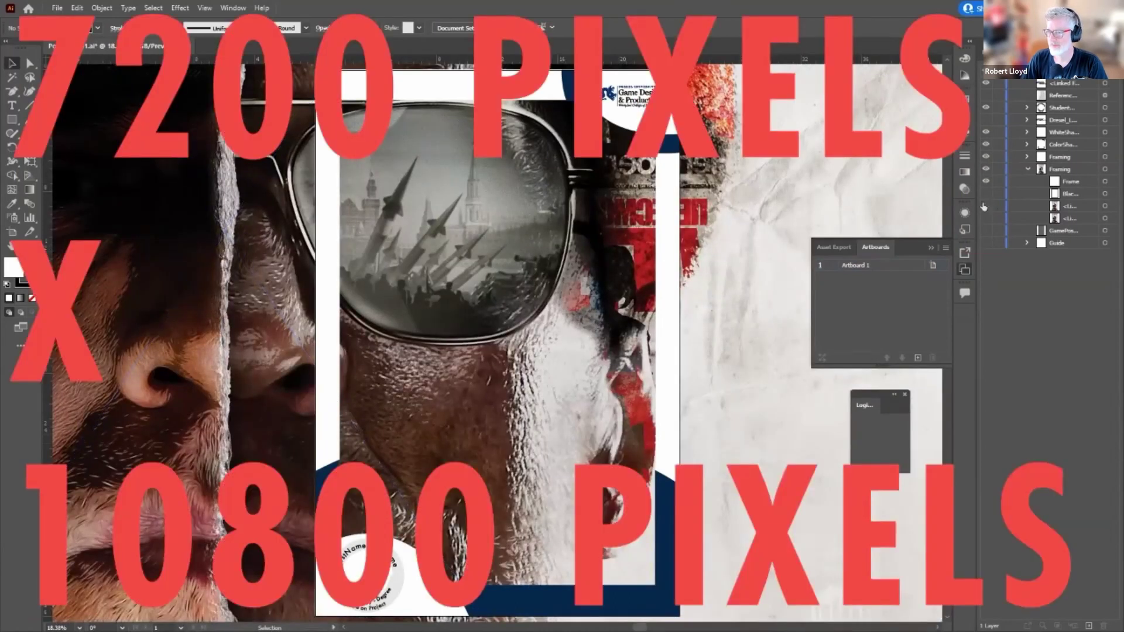
{"action": "left_click", "coordinate": [986, 207]}
{"action": "left_click", "coordinate": [986, 218]}
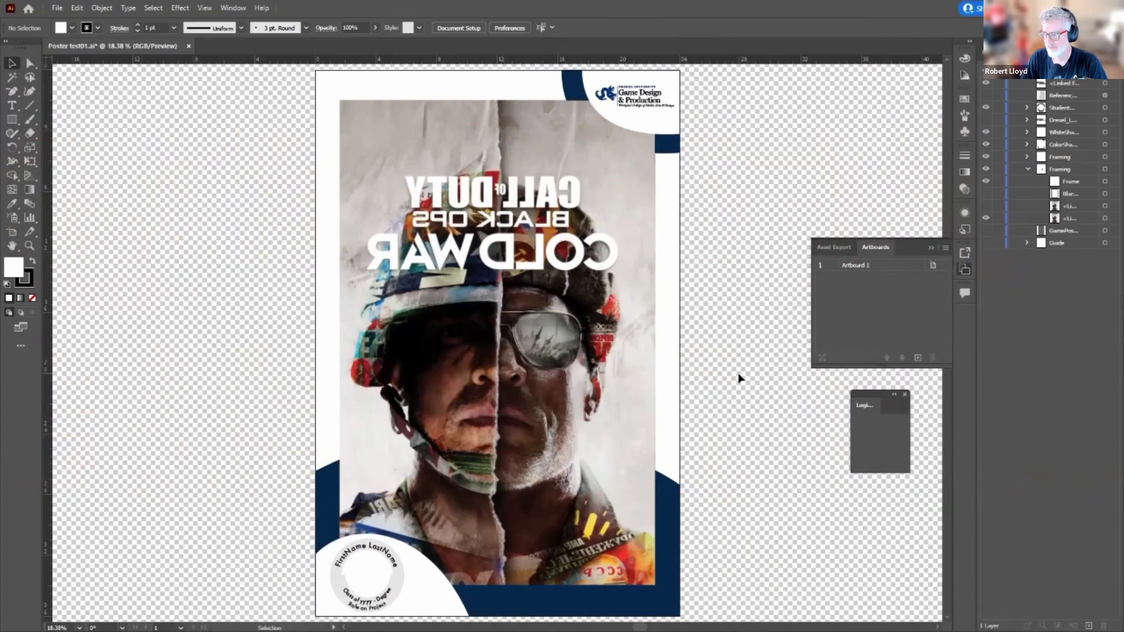
{"action": "left_click", "coordinate": [739, 377]}
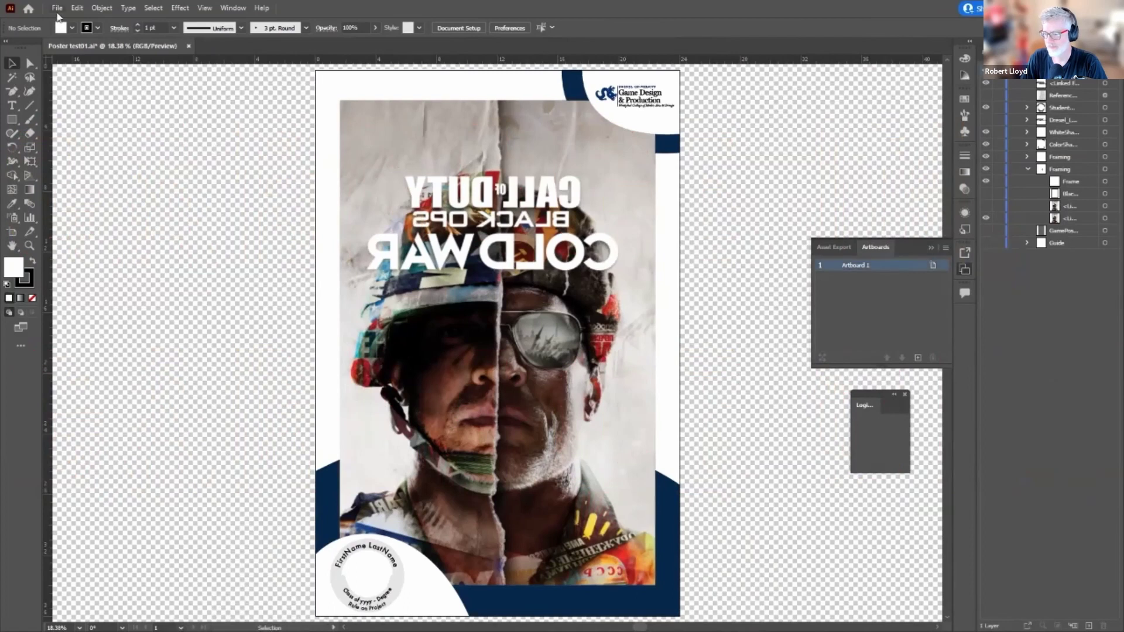
Step: Start saving the poster as an Adobe PDF named Poster test01.pdf in the PDF folder under Downloads
{"action": "left_click", "coordinate": [56, 8]}
{"action": "left_click", "coordinate": [82, 128]}
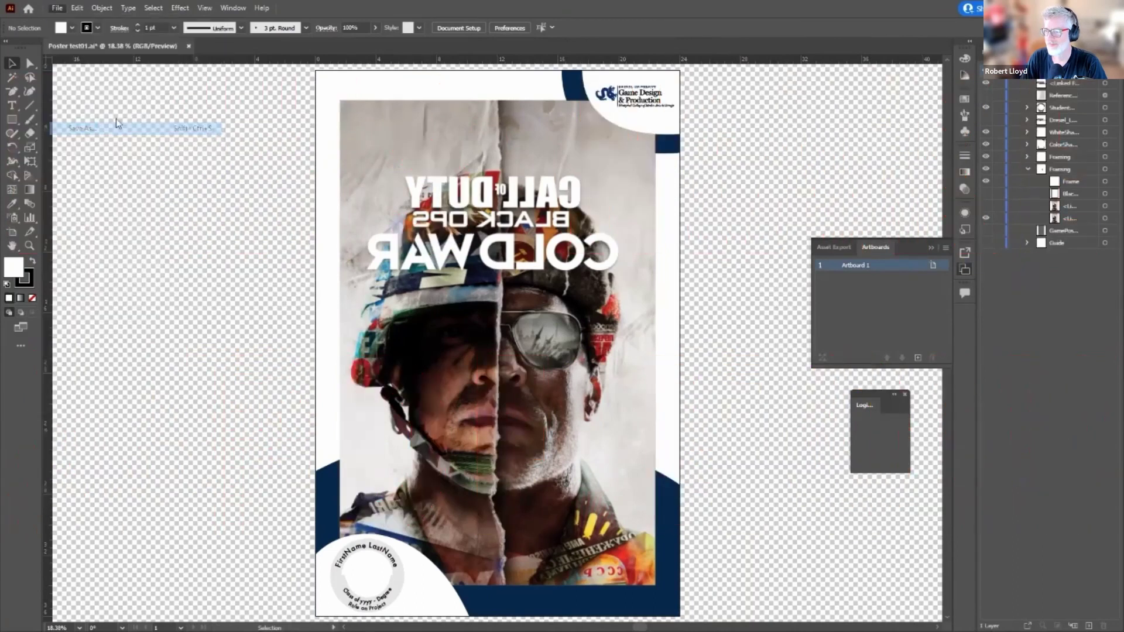
{"action": "left_click", "coordinate": [114, 272]}
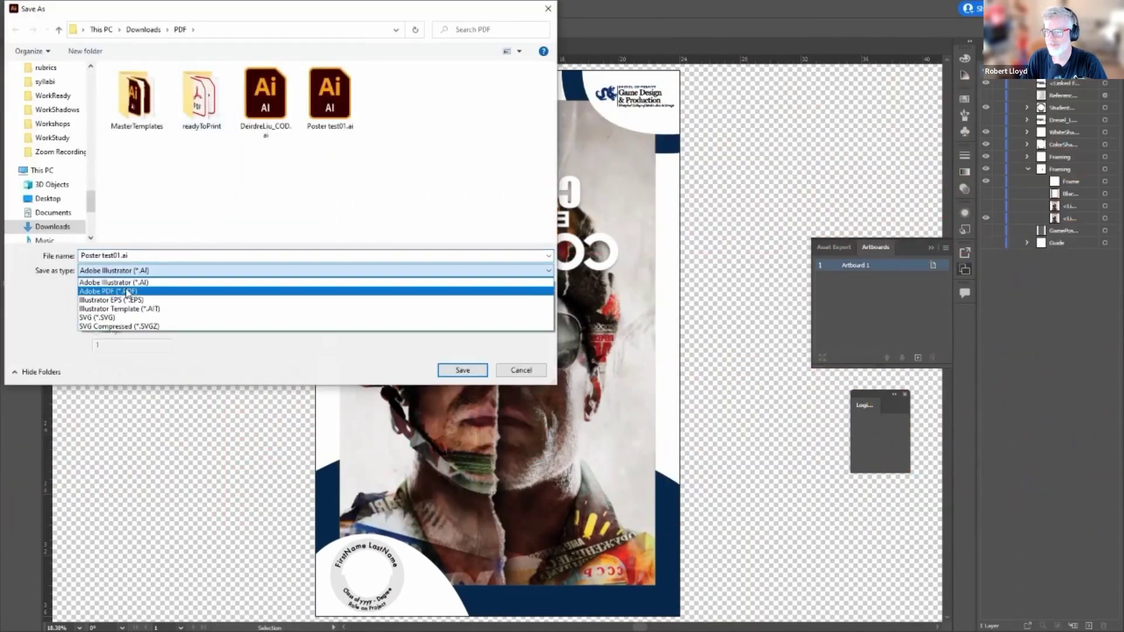
{"action": "left_click", "coordinate": [124, 290]}
{"action": "left_click", "coordinate": [143, 273]}
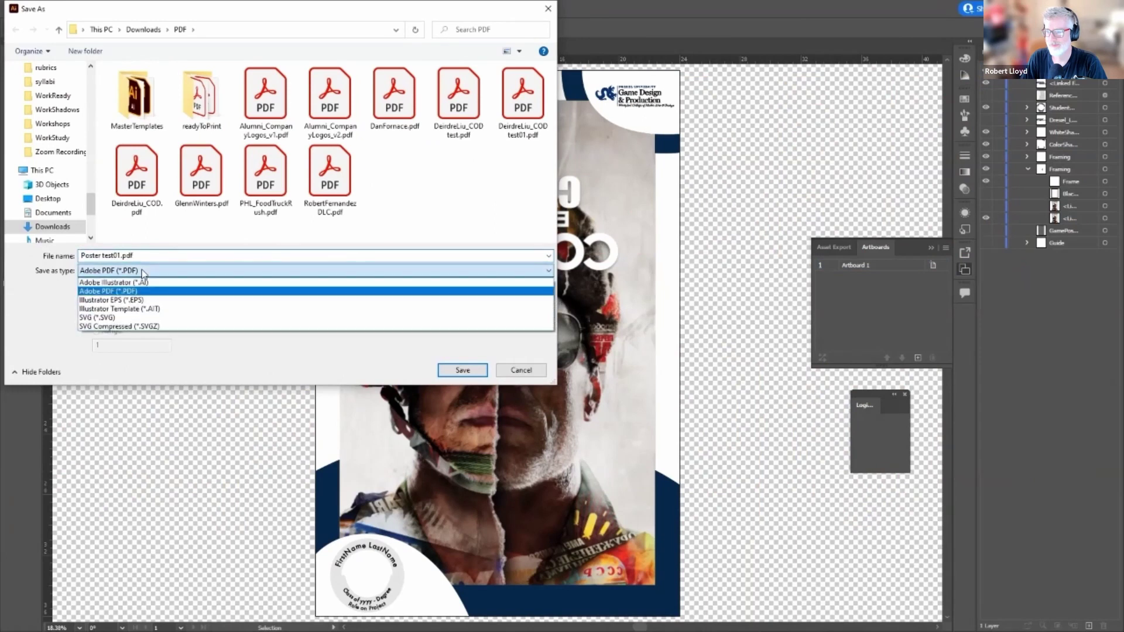
{"action": "left_click", "coordinate": [126, 288]}
{"action": "left_click", "coordinate": [123, 255]}
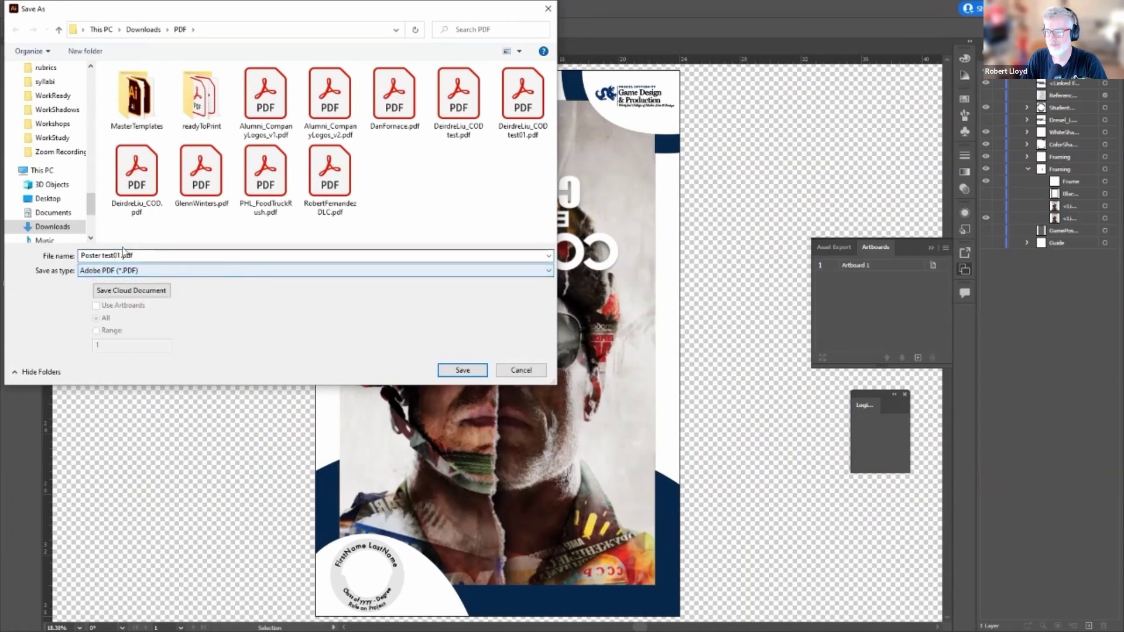
{"action": "left_click", "coordinate": [460, 370]}
Step: Keep the Illustrator Default PDF preset, check its compression settings and return to the general options
{"action": "left_click", "coordinate": [489, 176]}
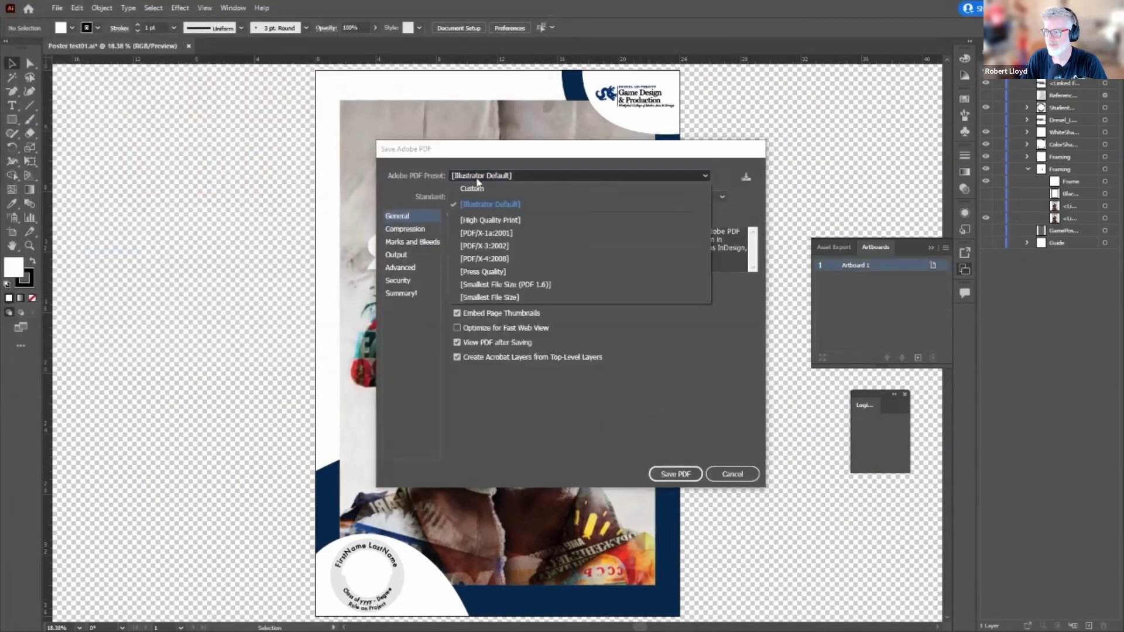
{"action": "left_click", "coordinate": [475, 204]}
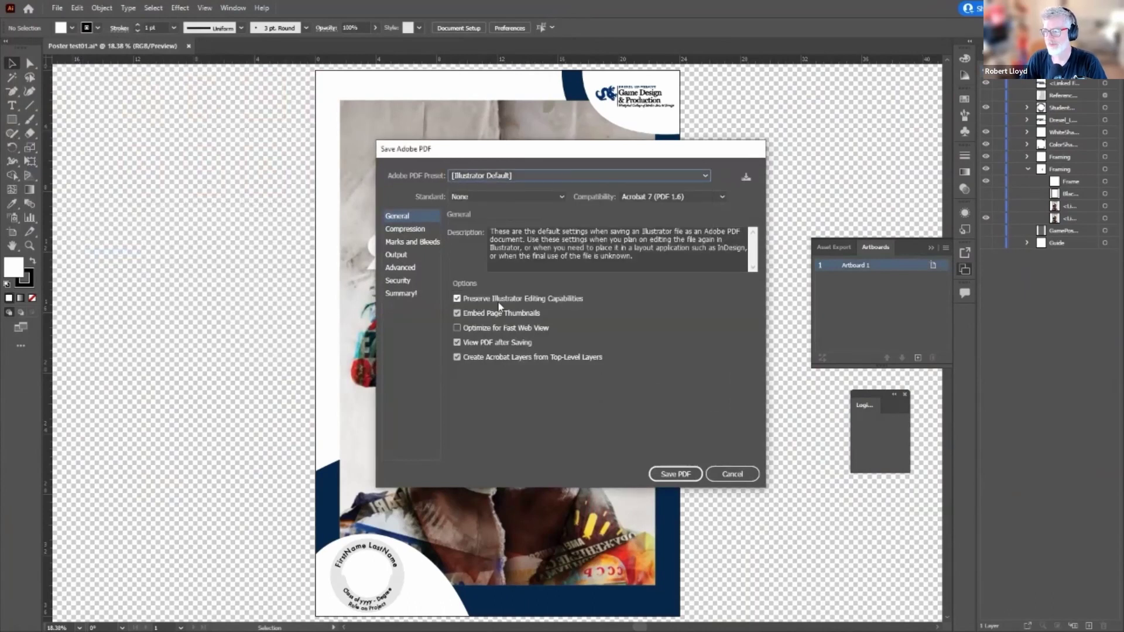
{"action": "left_click", "coordinate": [404, 230]}
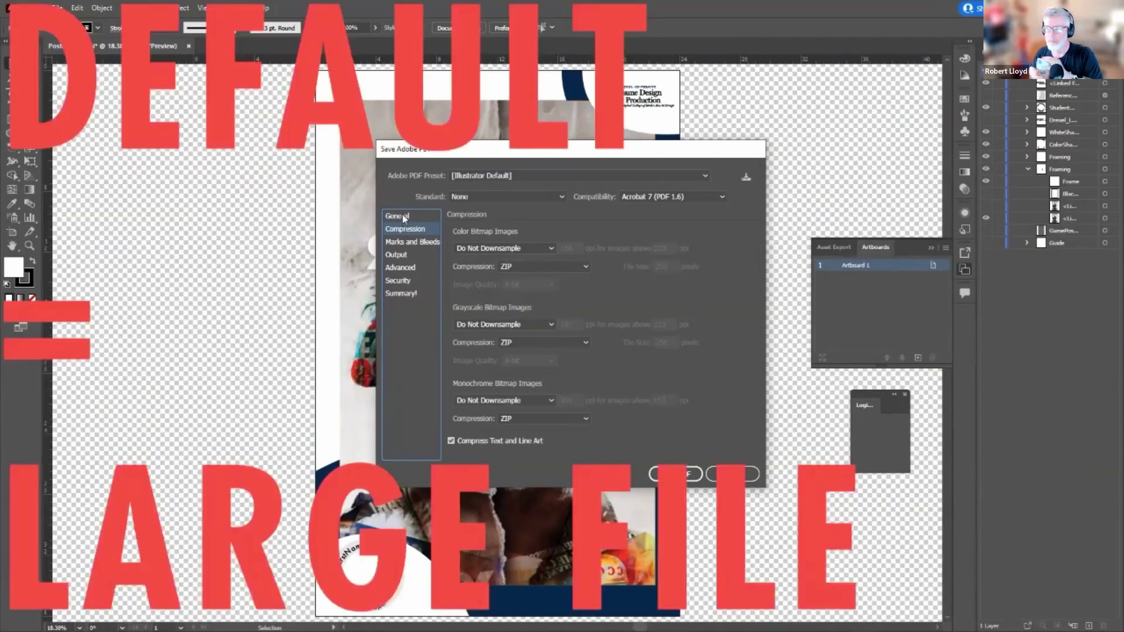
{"action": "left_click", "coordinate": [403, 215]}
Step: Choose the High Quality Print PDF preset and turn off Preserve Illustrator Editing Capabilities
{"action": "left_click", "coordinate": [469, 175]}
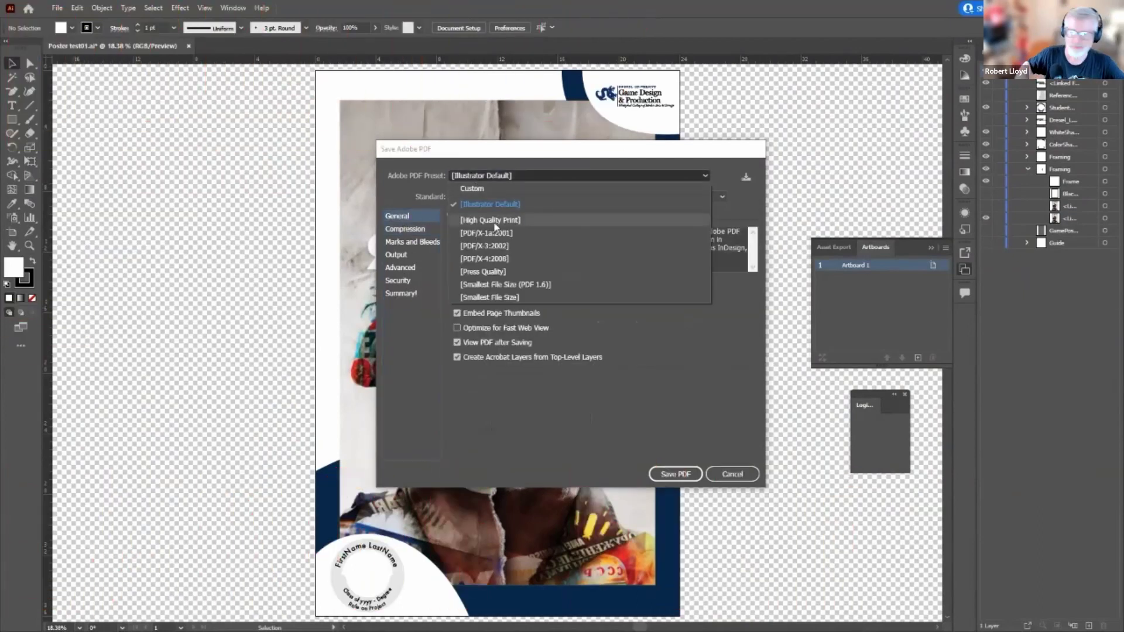
{"action": "left_click", "coordinate": [495, 222]}
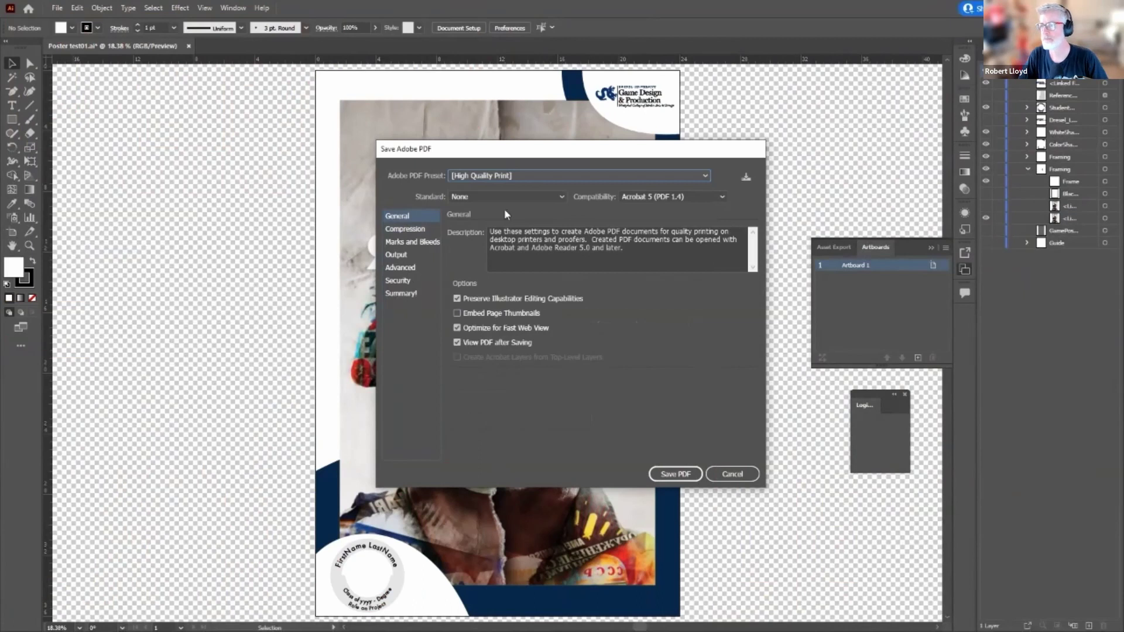
{"action": "left_click", "coordinate": [457, 299]}
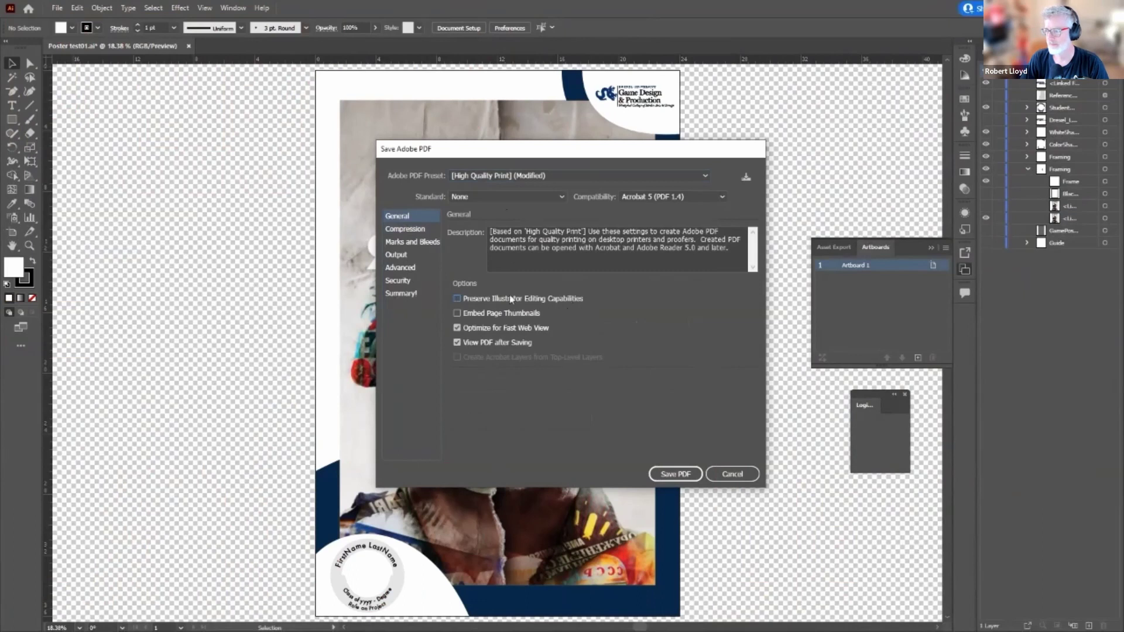
Step: Check the bitmap compression settings of the modified High Quality Print preset and save the PDF, agreeing to continue without Illustrator editing capabilities
{"action": "left_click", "coordinate": [414, 230]}
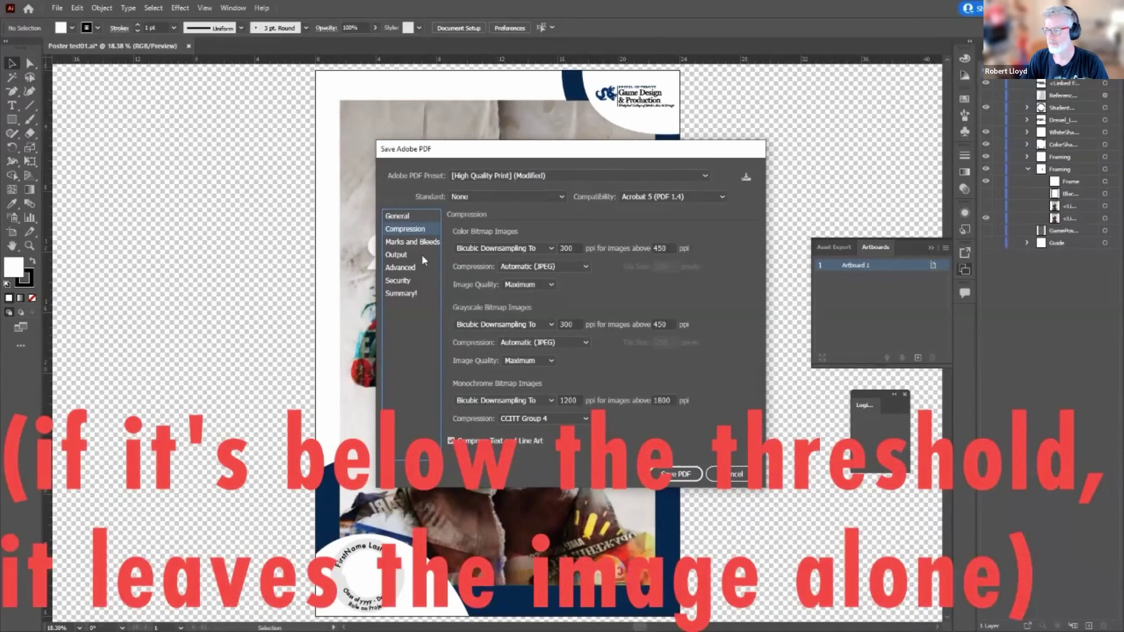
{"action": "left_click", "coordinate": [400, 217]}
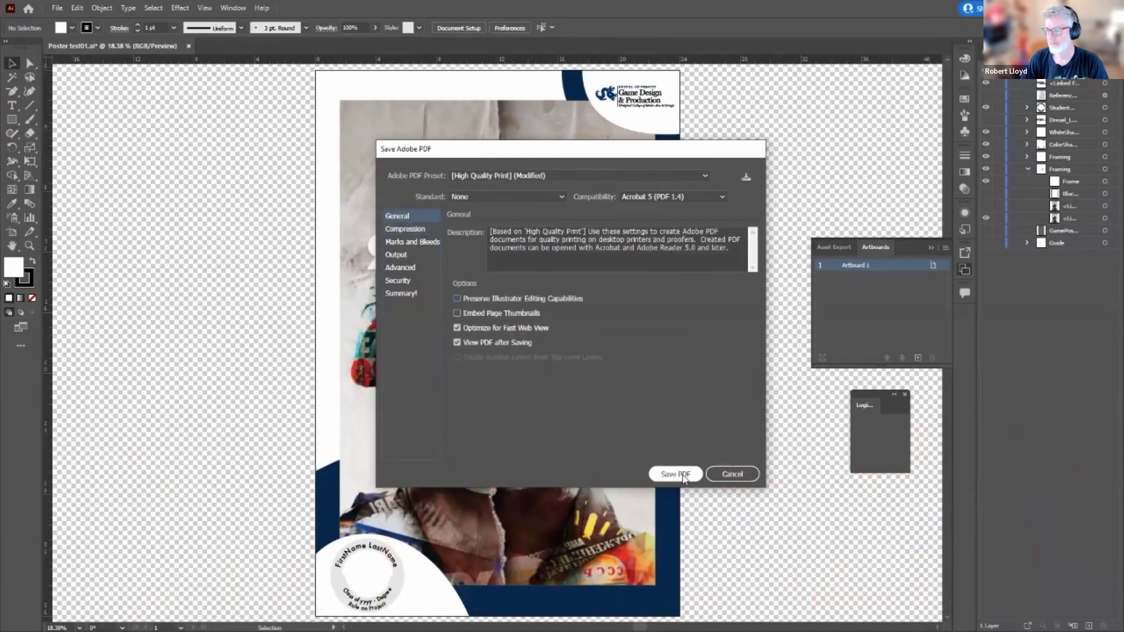
{"action": "left_click", "coordinate": [679, 475]}
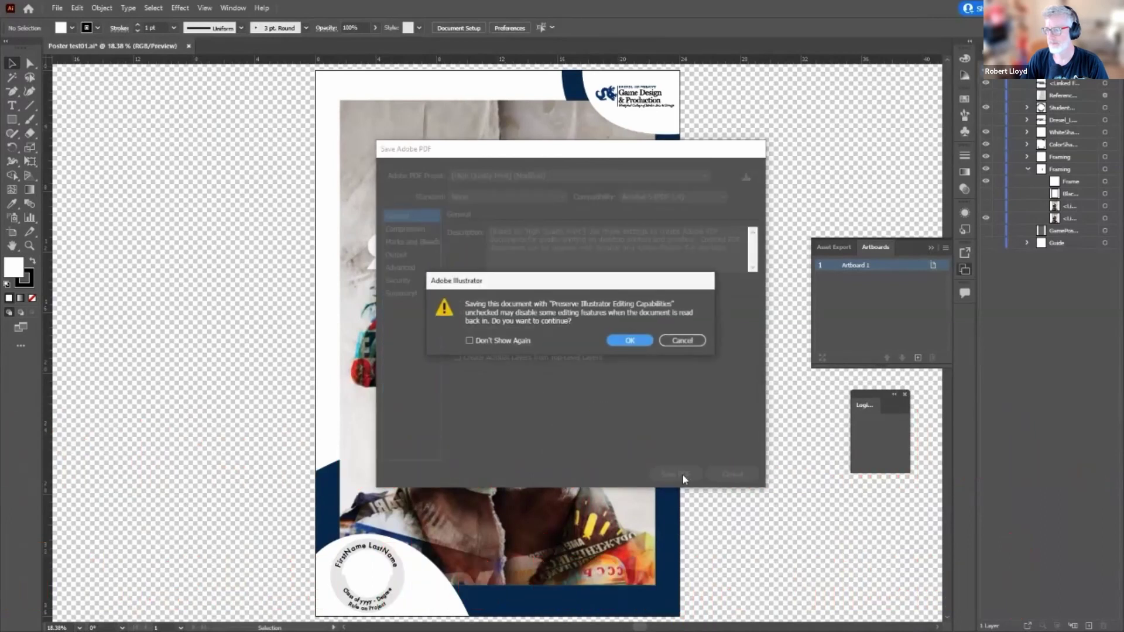
{"action": "left_click", "coordinate": [644, 343]}
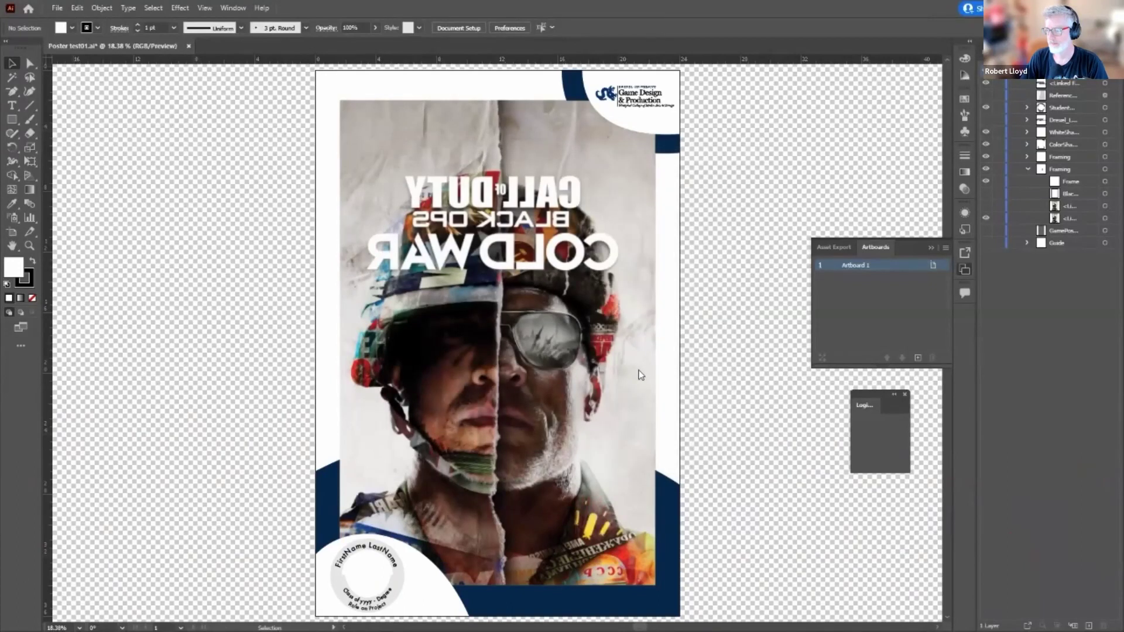